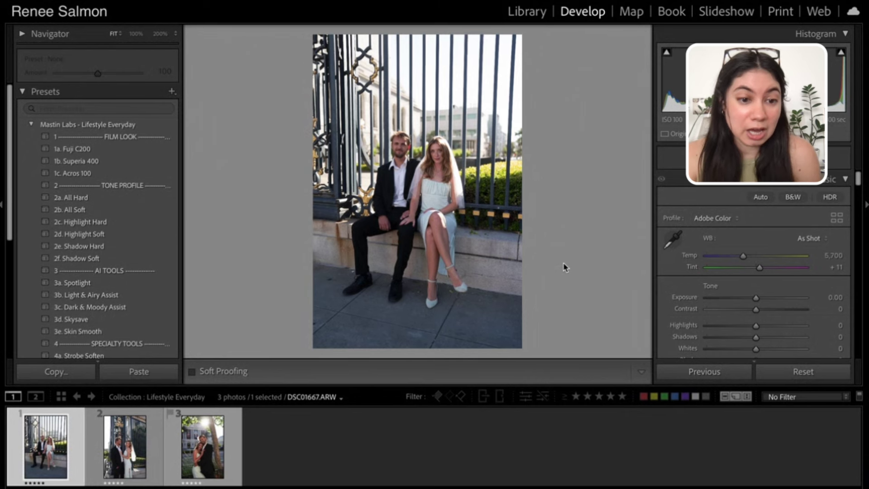
Step: Apply the 1b. Superia 400 film look to the first photo and crop it tighter around the seated couple
{"action": "left_click", "coordinate": [179, 390]}
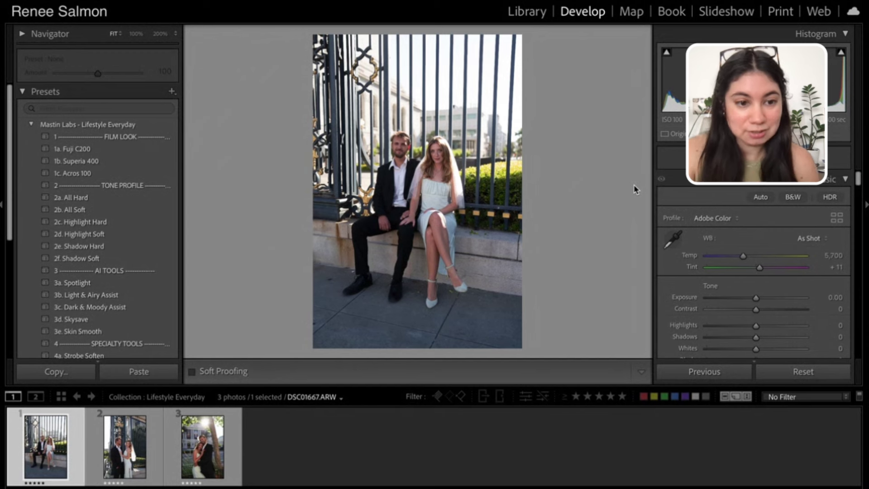
{"action": "left_click", "coordinate": [153, 163]}
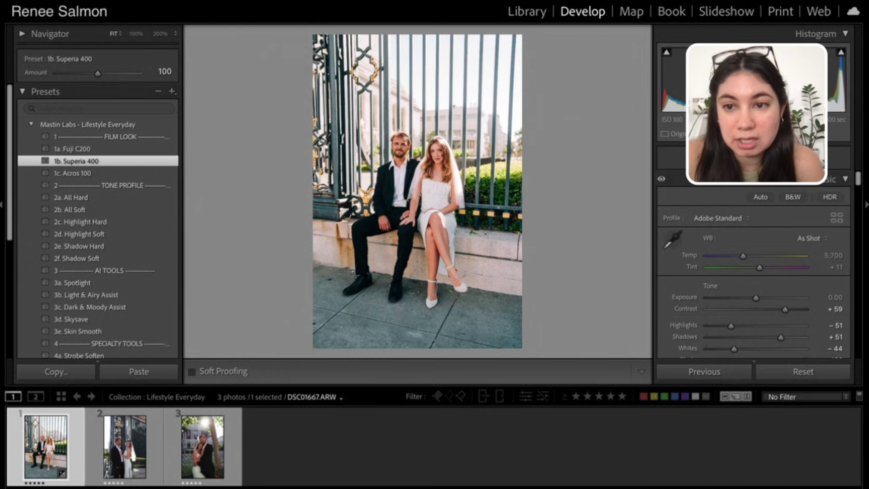
{"action": "key", "text": "r"}
{"action": "left_click_drag", "start_coordinate": [522, 348], "coordinate": [501, 327]}
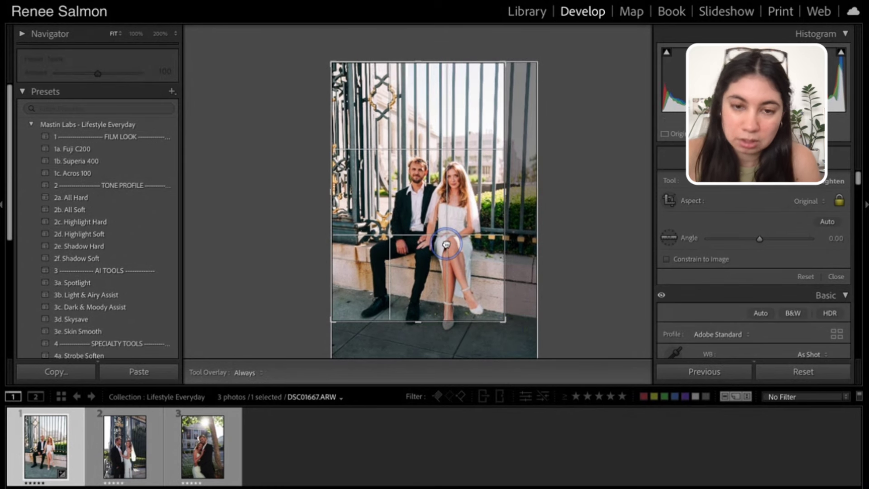
{"action": "mouse_move", "coordinate": [432, 233]}
{"action": "left_mouse_down"}
{"action": "mouse_move", "coordinate": [413, 203]}
{"action": "mouse_move", "coordinate": [433, 232]}
{"action": "left_mouse_up"}
{"action": "key", "text": "Return"}
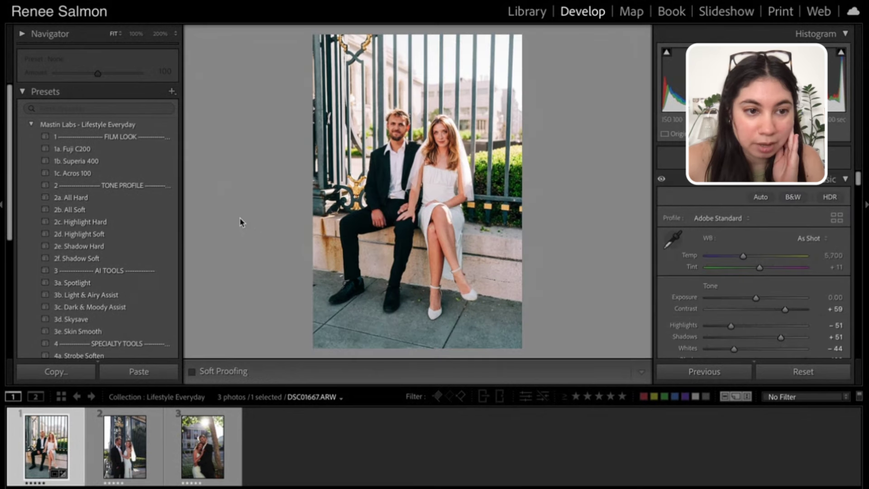
Step: Add the 4c. Lens Correction and 4d. Auto Transform presets to the seated couple photo
{"action": "scroll", "coordinate": [143, 235], "scroll_direction": "down", "scroll_amount": 4}
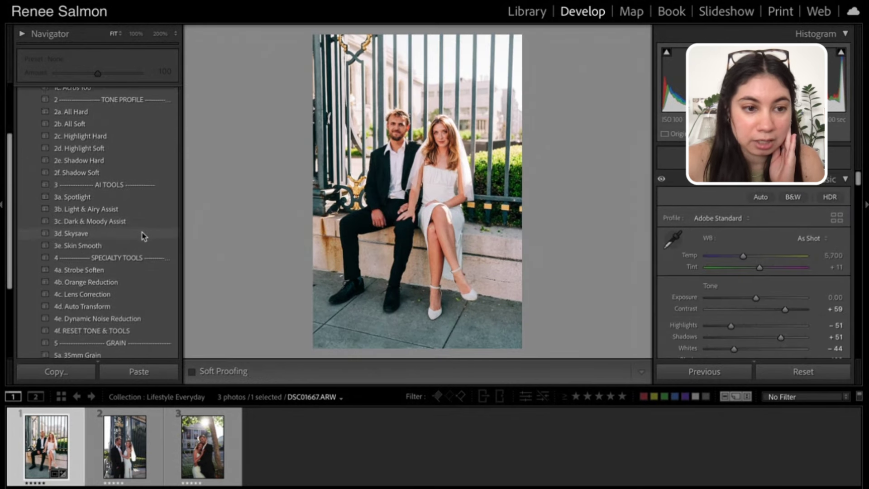
{"action": "left_click", "coordinate": [131, 289]}
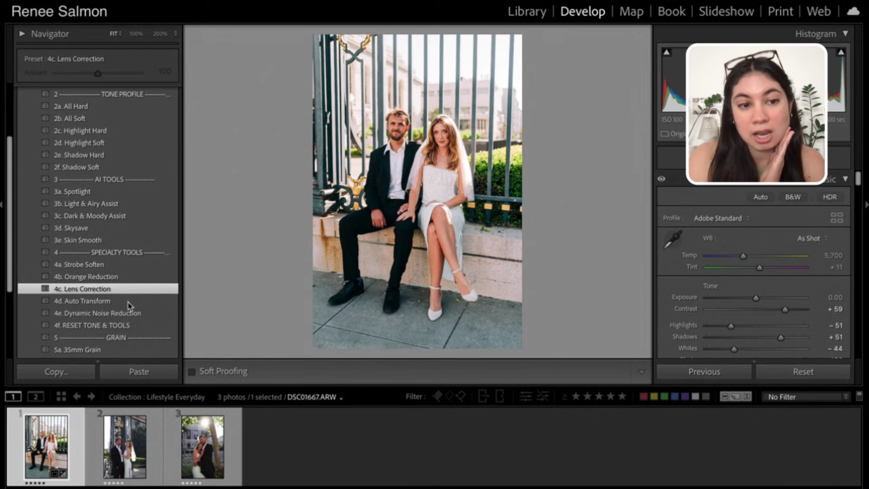
{"action": "left_click", "coordinate": [128, 301]}
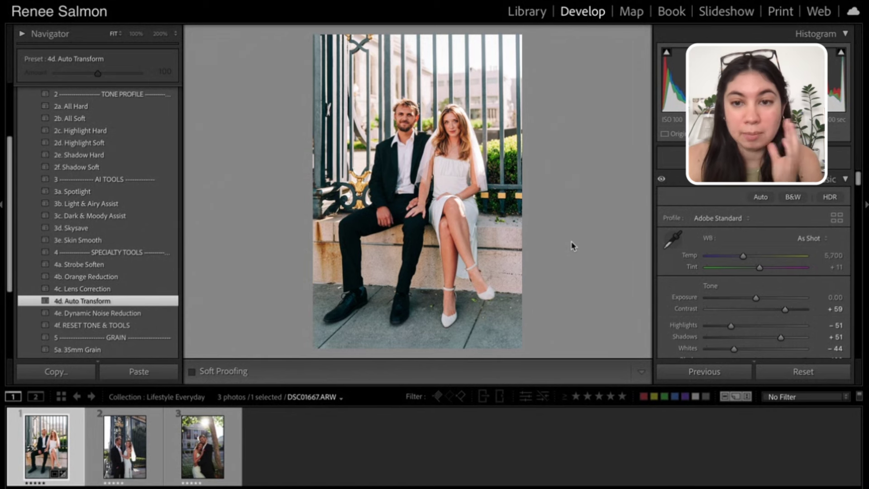
Step: Fine-tune the seated couple photo to exposure +0.10, tint +9 and temperature 5,647, and compare it with the unedited version
{"action": "left_click", "coordinate": [756, 299]}
{"action": "left_click_drag", "start_coordinate": [756, 298], "coordinate": [758, 299]}
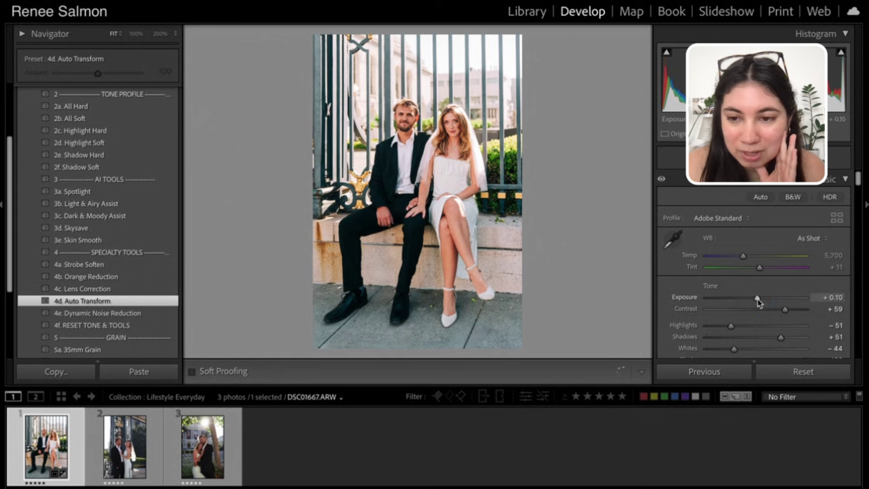
{"action": "left_click", "coordinate": [758, 300]}
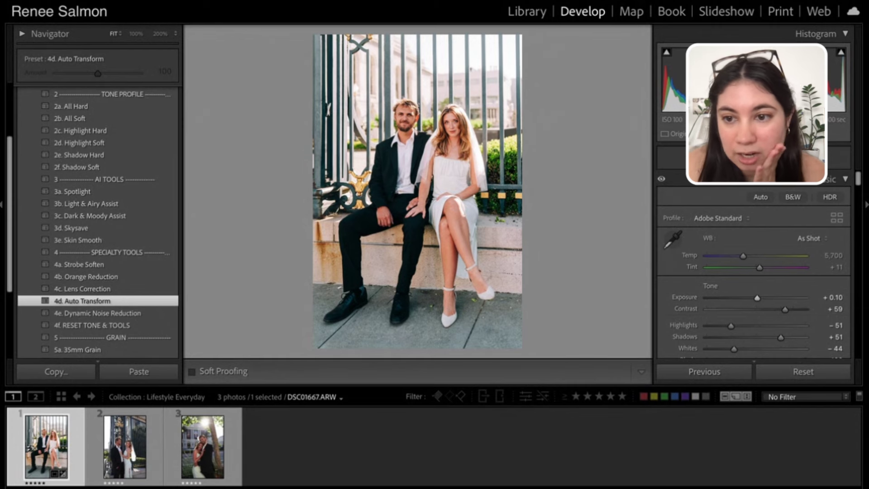
{"action": "left_click", "coordinate": [760, 269]}
{"action": "left_click_drag", "start_coordinate": [761, 270], "coordinate": [761, 271]}
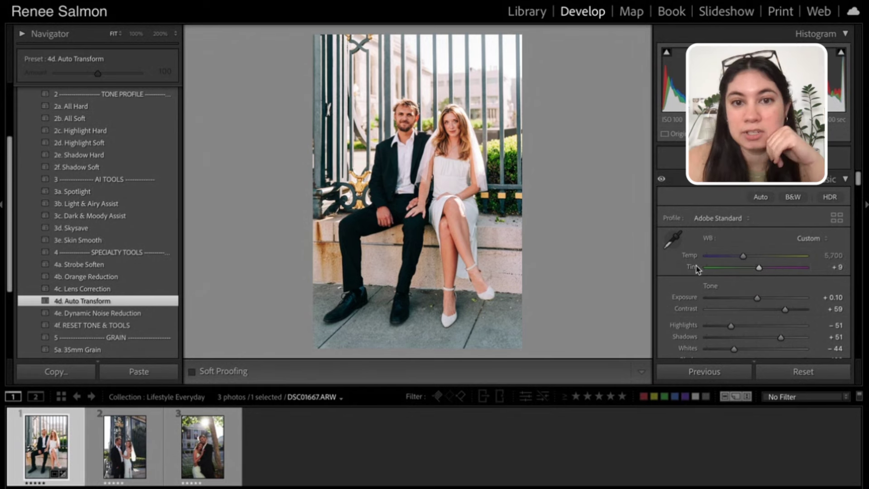
{"action": "left_click_drag", "start_coordinate": [745, 257], "coordinate": [745, 258]}
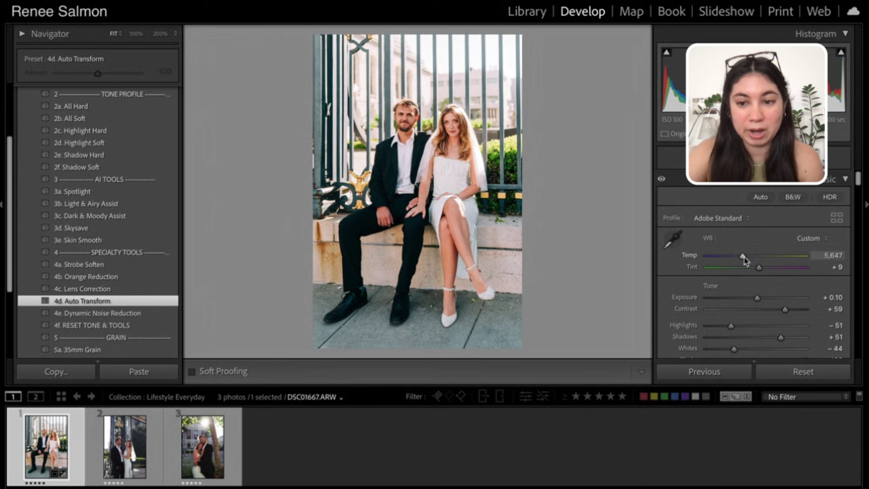
{"action": "key", "text": "backslash"}
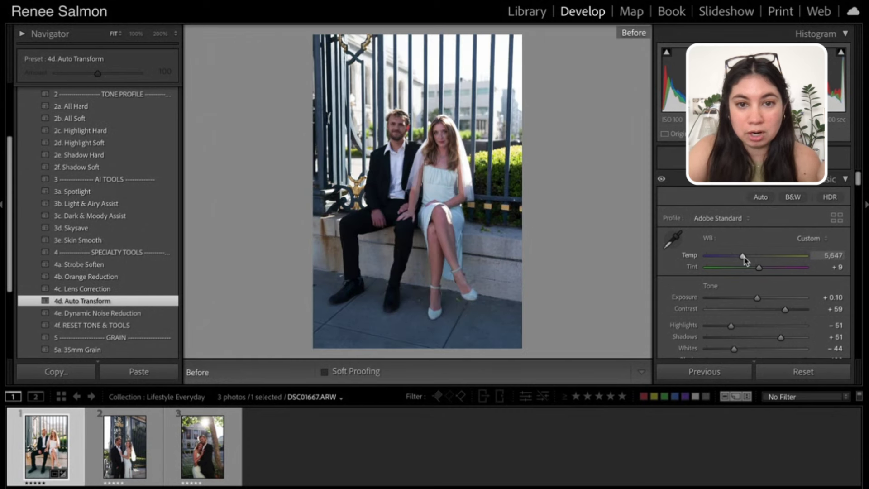
{"action": "key", "text": "backslash"}
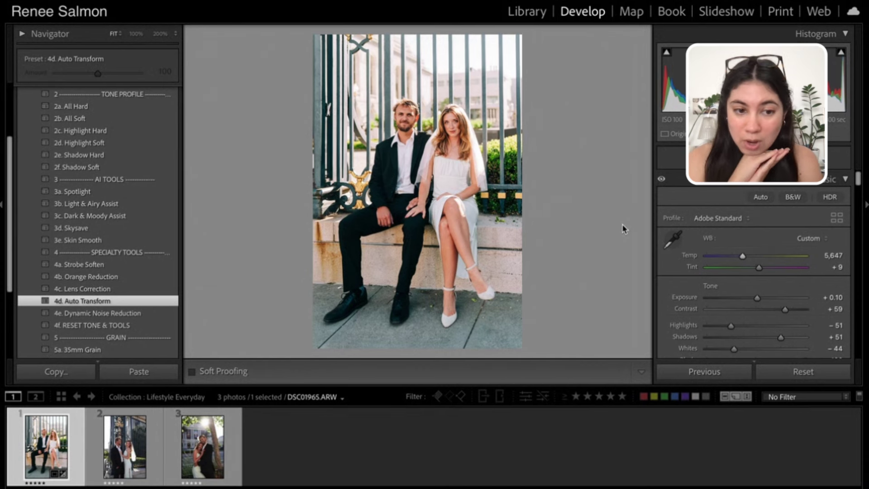
Step: Crop the second photo tighter around the standing couple, keeping the original aspect ratio
{"action": "key", "text": "Right"}
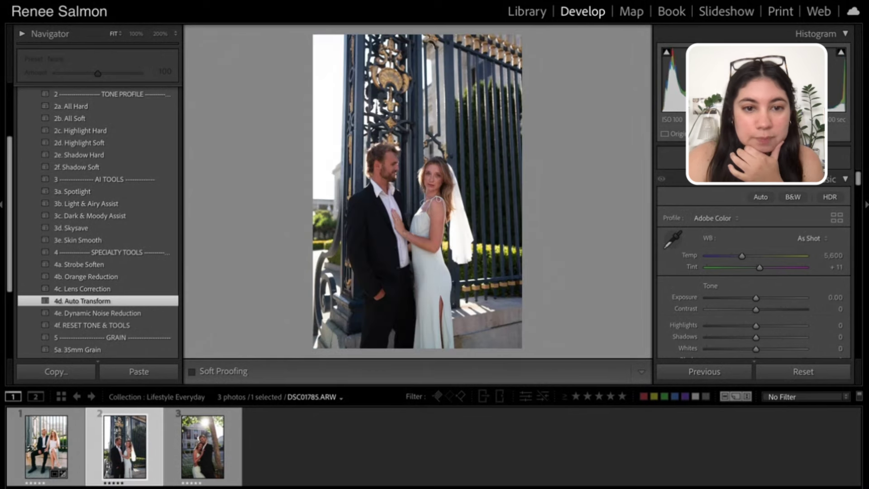
{"action": "key", "text": "r"}
{"action": "left_click_drag", "start_coordinate": [522, 41], "coordinate": [517, 72]}
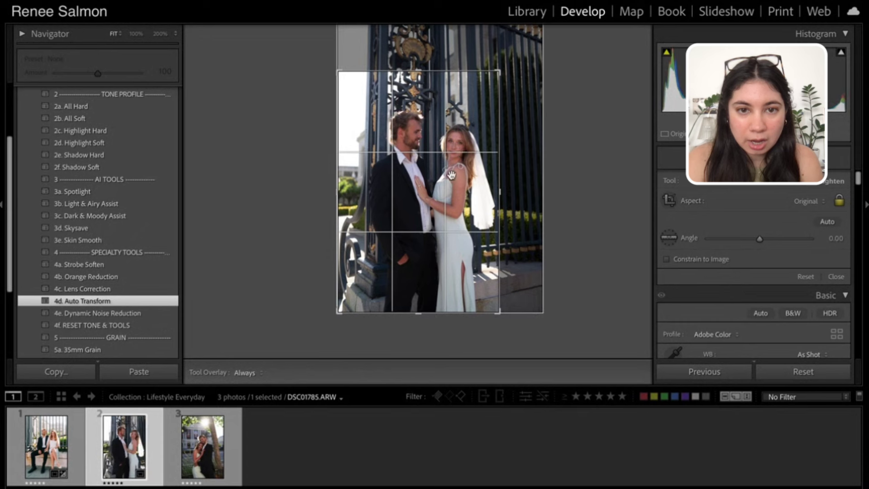
{"action": "mouse_move", "coordinate": [446, 194]}
{"action": "left_mouse_down"}
{"action": "mouse_move", "coordinate": [451, 202]}
{"action": "mouse_move", "coordinate": [436, 207]}
{"action": "left_mouse_up"}
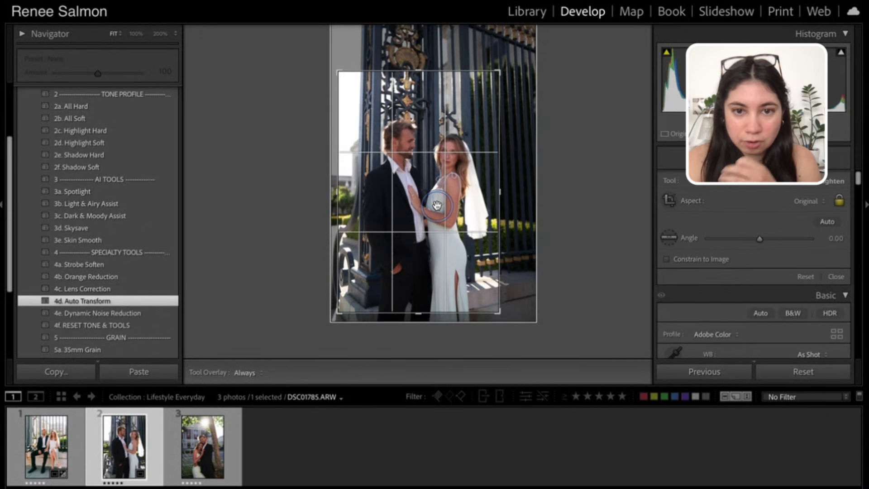
{"action": "key", "text": "Return"}
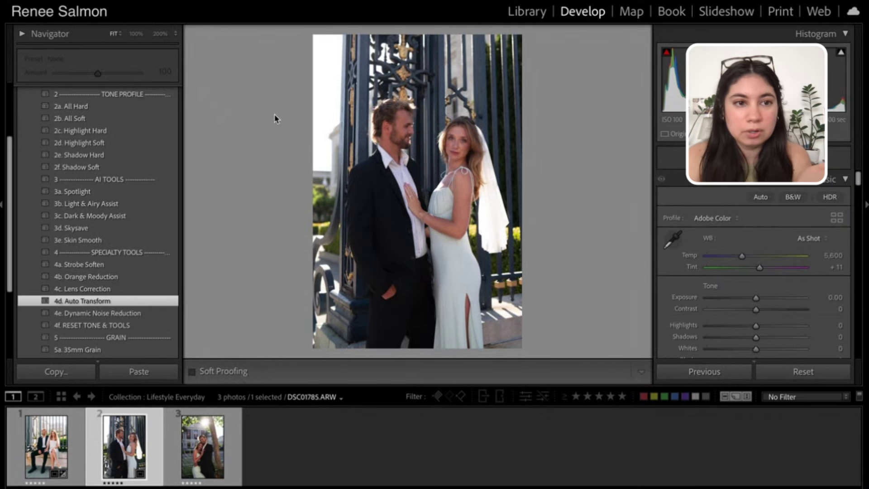
Step: Convert the standing couple photo to black and white with the 1c. Acros 100 film look
{"action": "scroll", "coordinate": [160, 223], "scroll_direction": "up", "scroll_amount": 2}
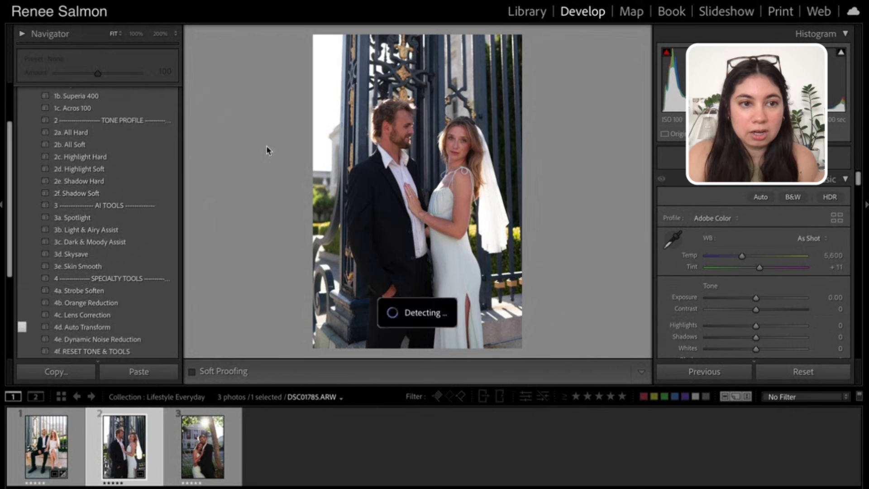
{"action": "scroll", "coordinate": [126, 246], "scroll_direction": "up", "scroll_amount": 4}
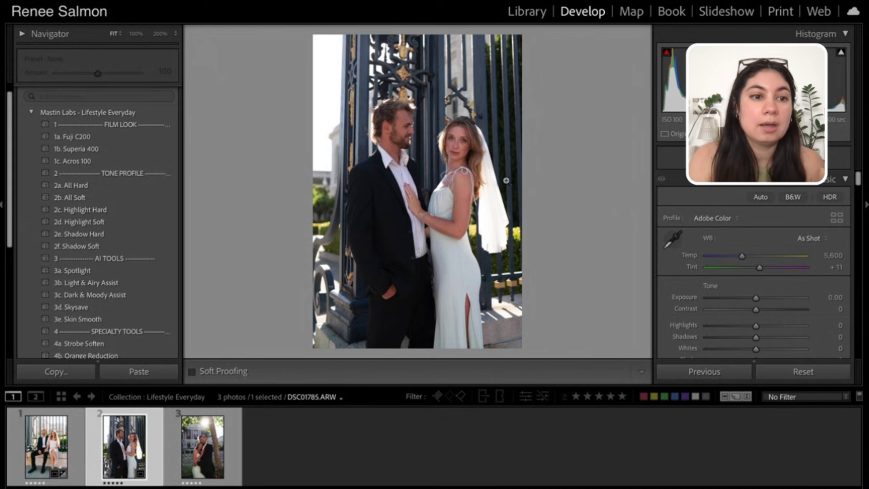
{"action": "left_click", "coordinate": [154, 161]}
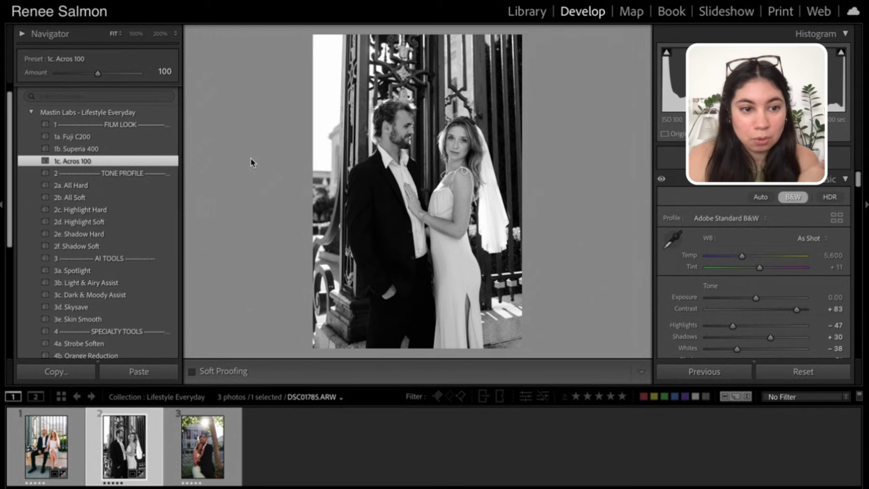
Step: Add the 4c. Lens Correction and 4d. Auto Transform presets to the black-and-white photo
{"action": "scroll", "coordinate": [164, 247], "scroll_direction": "down", "scroll_amount": 5}
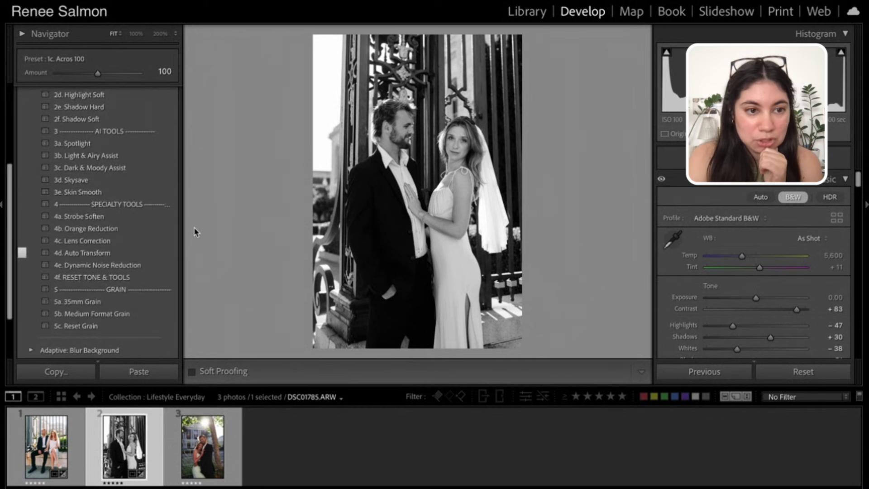
{"action": "left_click", "coordinate": [162, 241]}
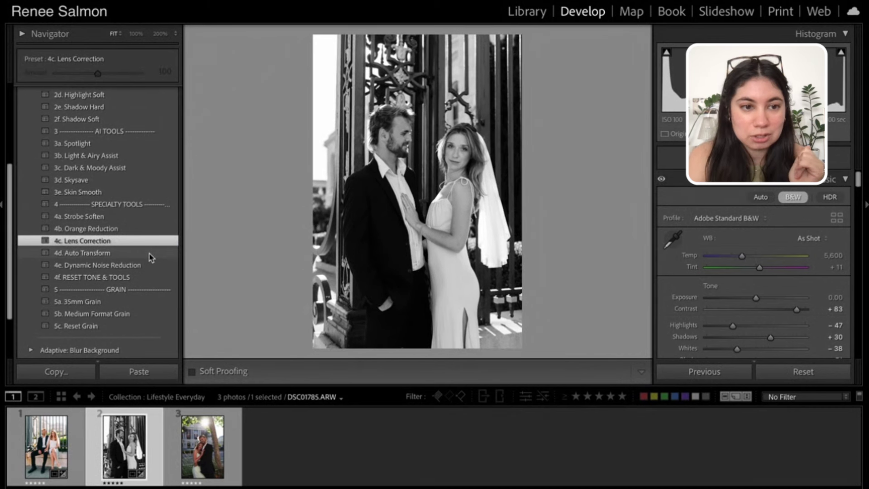
{"action": "left_click", "coordinate": [150, 254]}
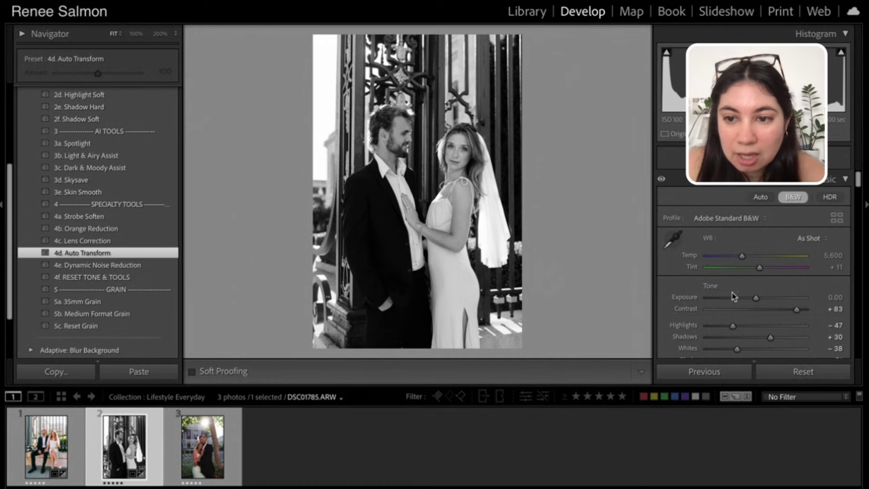
Step: Raise the black-and-white photo's exposure to +0.25 and compare it with the unedited version
{"action": "left_click_drag", "start_coordinate": [760, 303], "coordinate": [760, 303]}
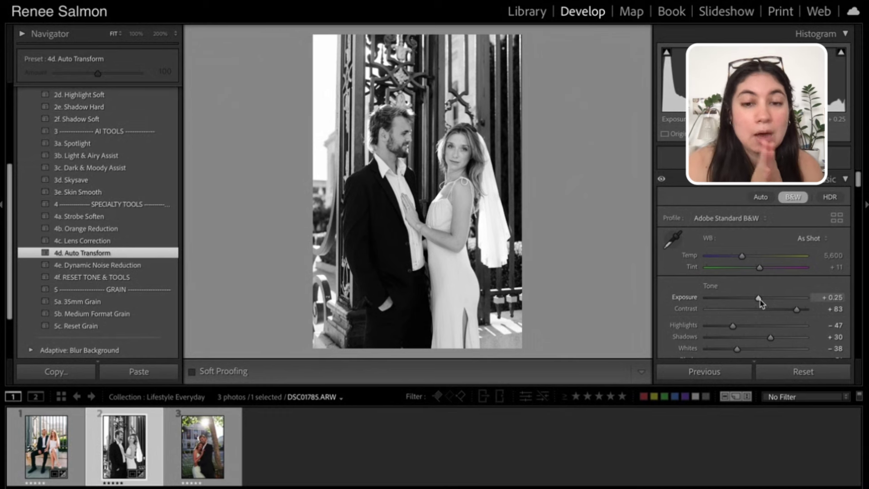
{"action": "key", "text": "backslash"}
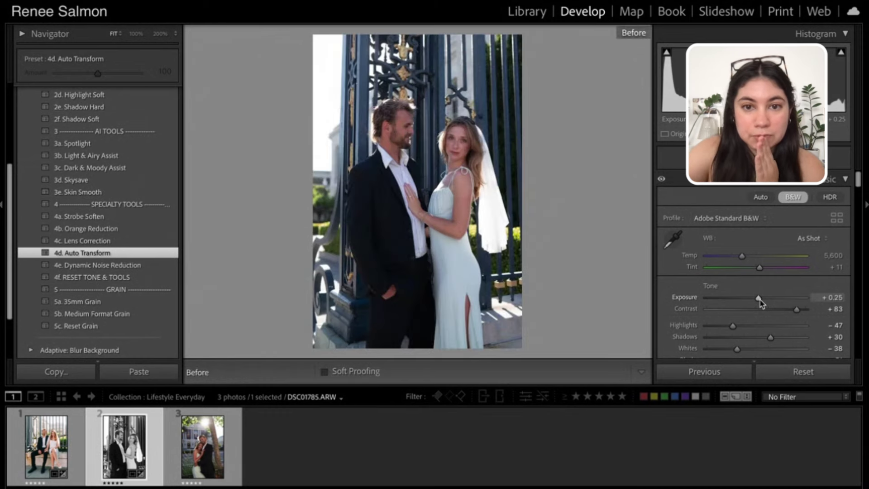
{"action": "key", "text": "backslash"}
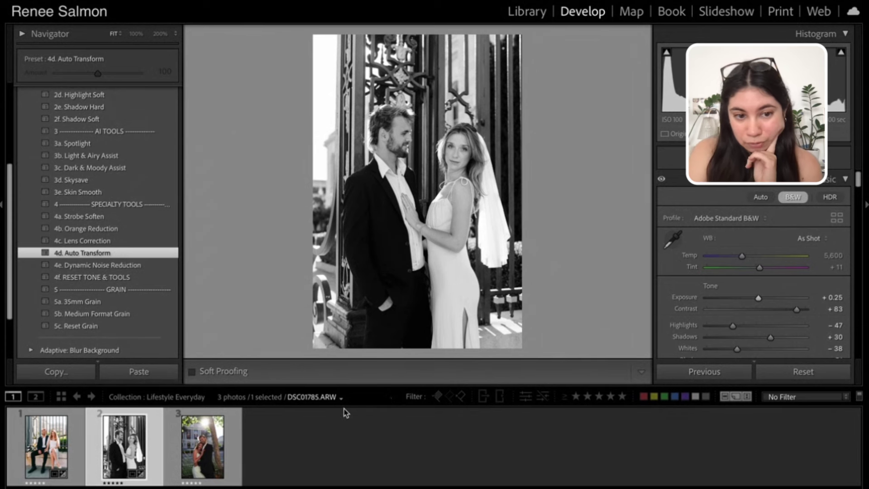
Step: Rotate the third photo by 2.52 degrees and crop it to a close-up of the embracing couple's heads and shoulders
{"action": "left_click", "coordinate": [231, 438]}
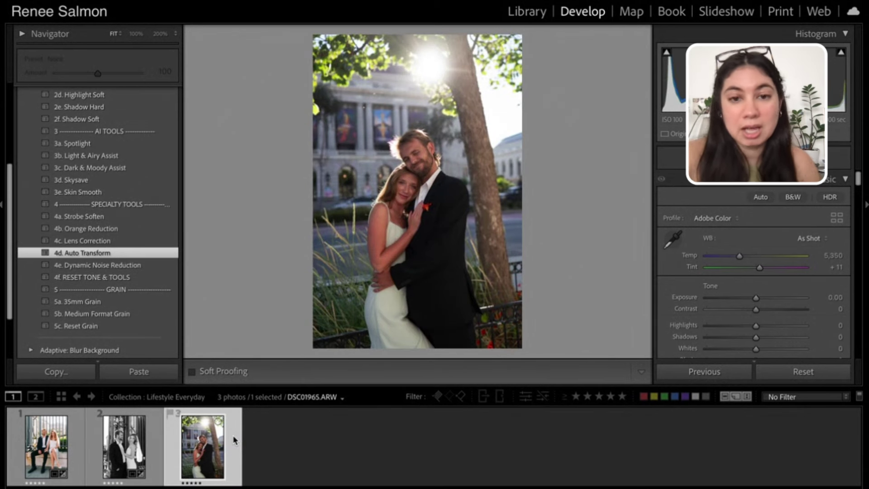
{"action": "left_click", "coordinate": [683, 159]}
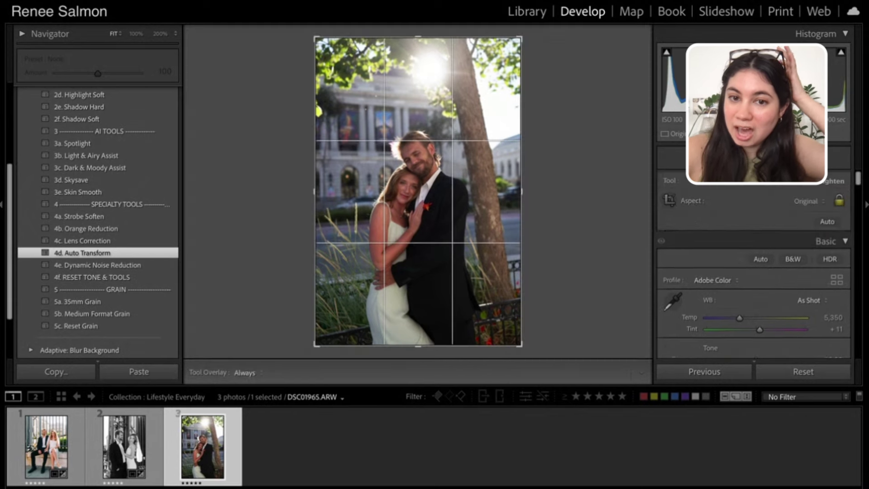
{"action": "left_click_drag", "start_coordinate": [539, 347], "coordinate": [381, 154]}
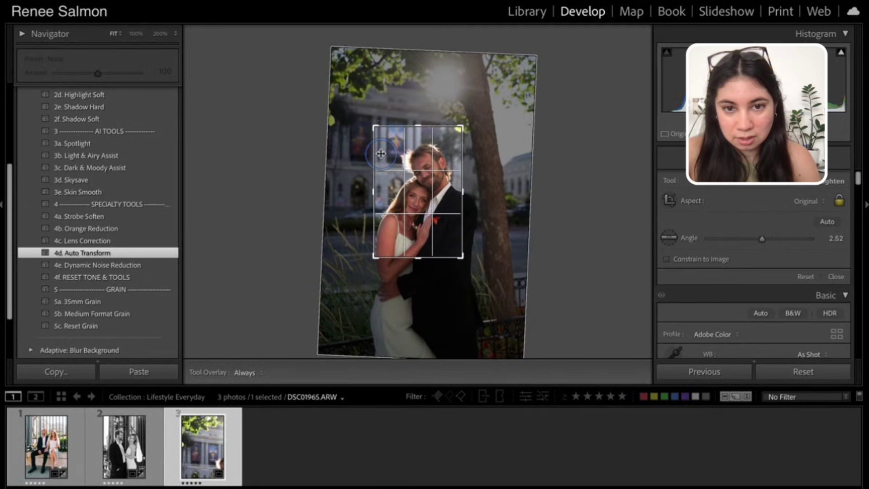
{"action": "key", "text": "Return"}
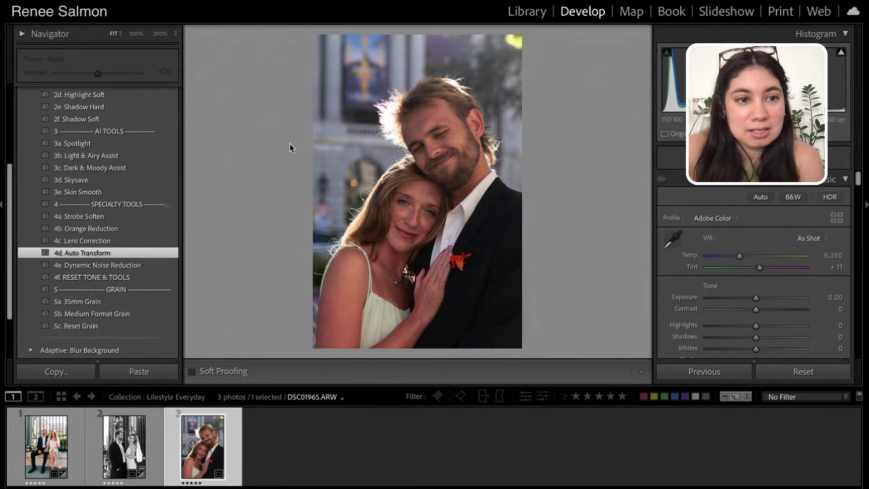
Step: Apply the 1b. Superia 400, 4b. Orange Reduction, 4c. Lens Correction and 4d. Auto Transform presets to the close-up photo
{"action": "scroll", "coordinate": [157, 301], "scroll_direction": "up", "scroll_amount": 5}
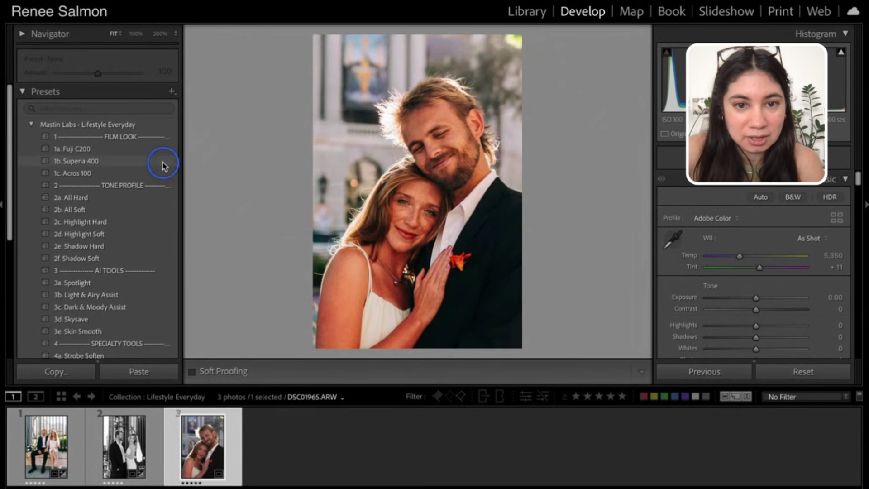
{"action": "left_click", "coordinate": [162, 162]}
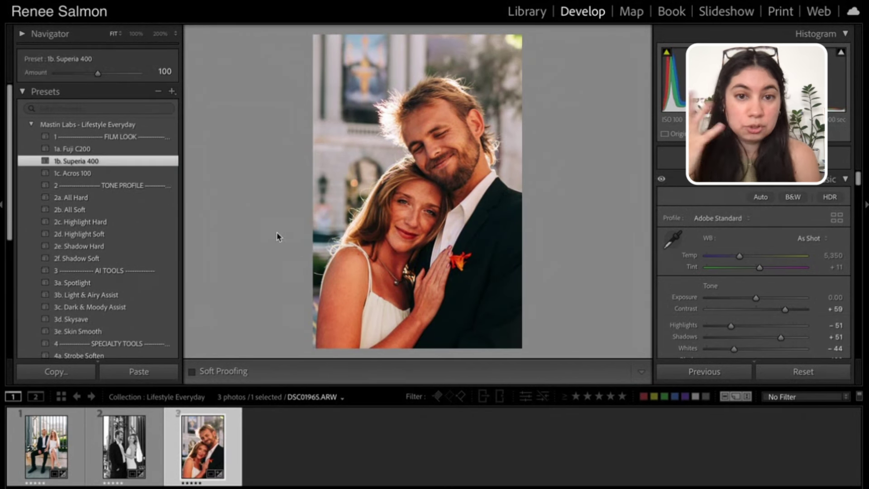
{"action": "scroll", "coordinate": [151, 247], "scroll_direction": "down", "scroll_amount": 3}
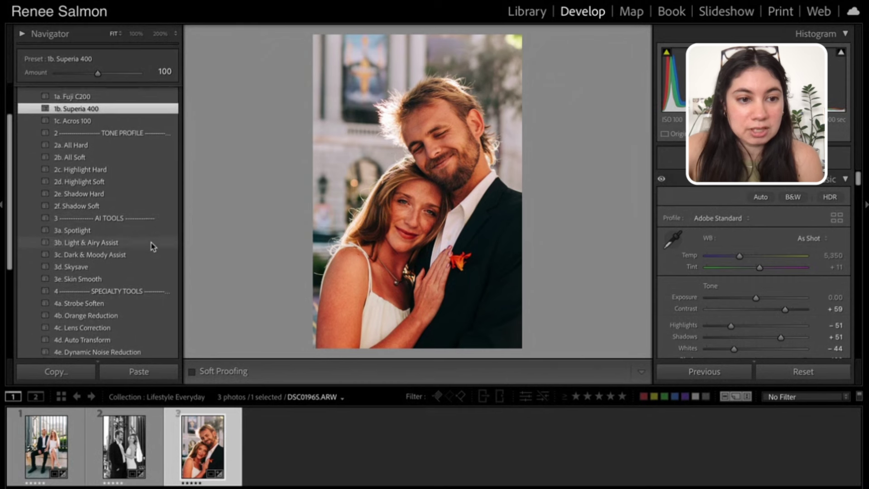
{"action": "left_click", "coordinate": [140, 300]}
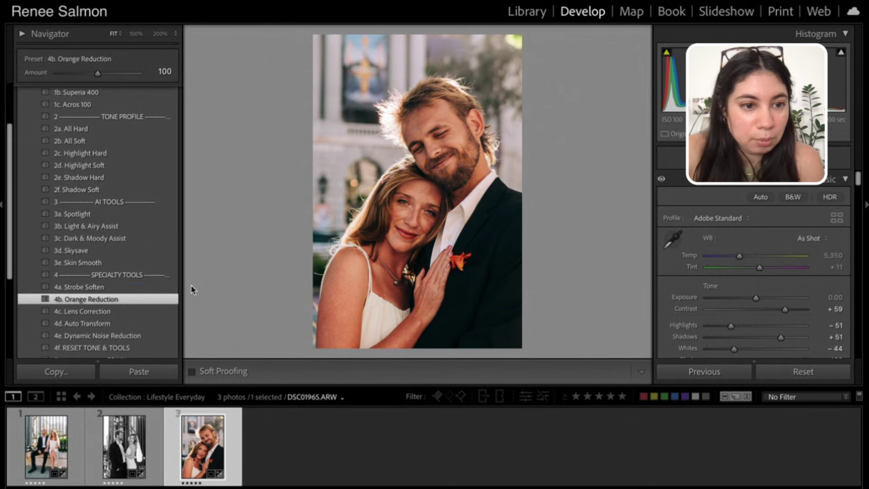
{"action": "left_click", "coordinate": [141, 312]}
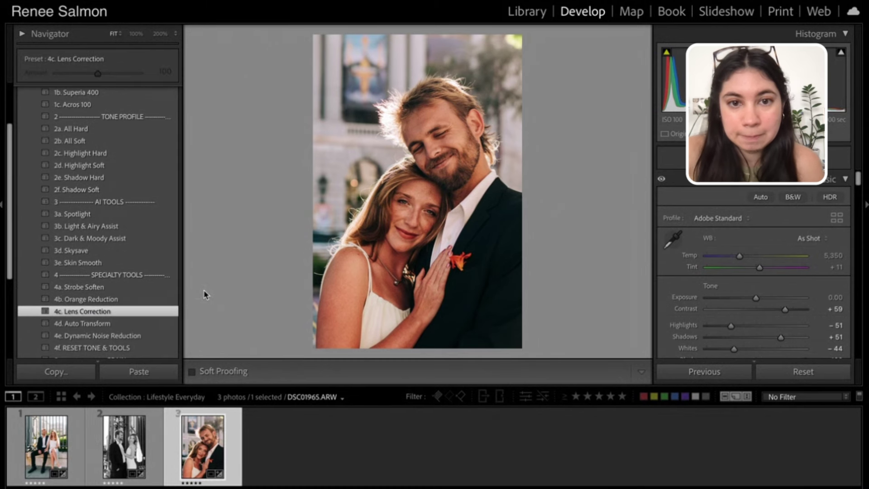
{"action": "left_click", "coordinate": [150, 324]}
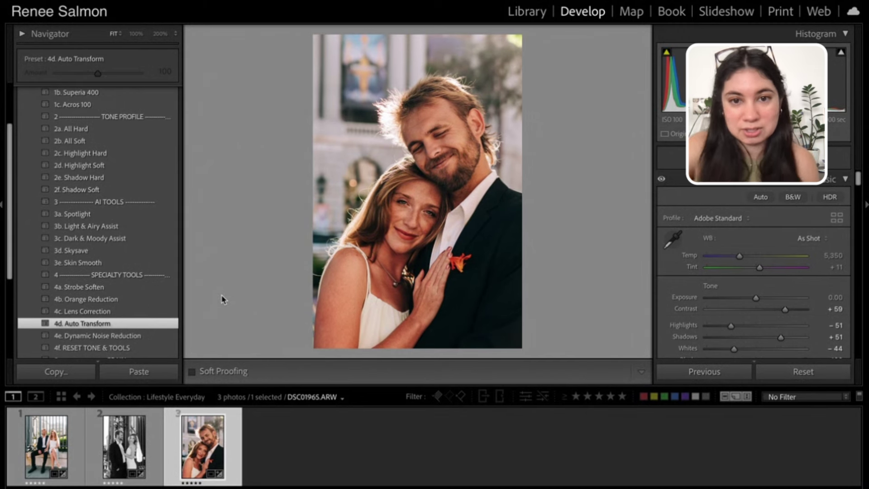
Step: Set the close-up's temperature to 5,276 and exposure to +0.35, and compare it with the unedited version
{"action": "left_click_drag", "start_coordinate": [740, 257], "coordinate": [739, 258]}
{"action": "left_click_drag", "start_coordinate": [756, 299], "coordinate": [760, 302]}
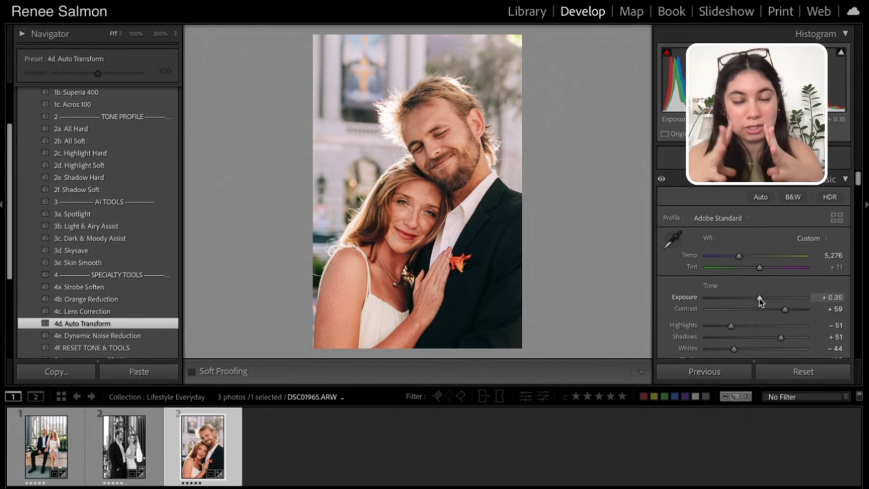
{"action": "key", "text": "backslash"}
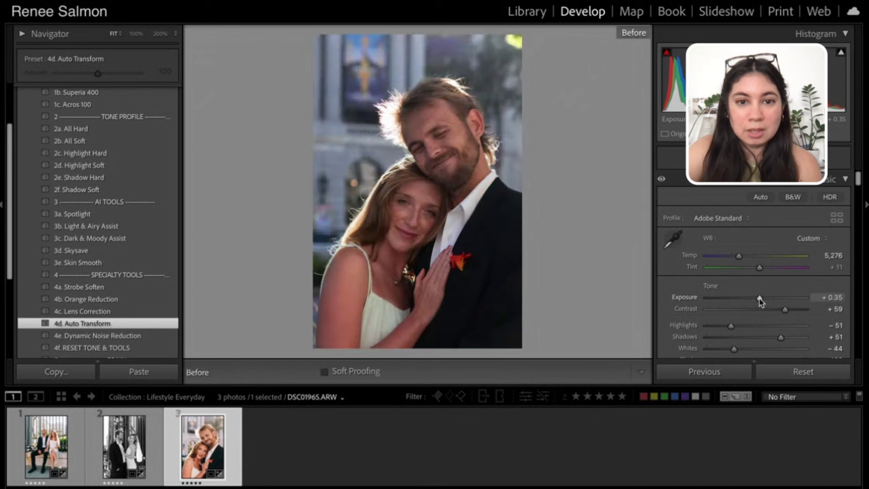
{"action": "key", "text": "backslash"}
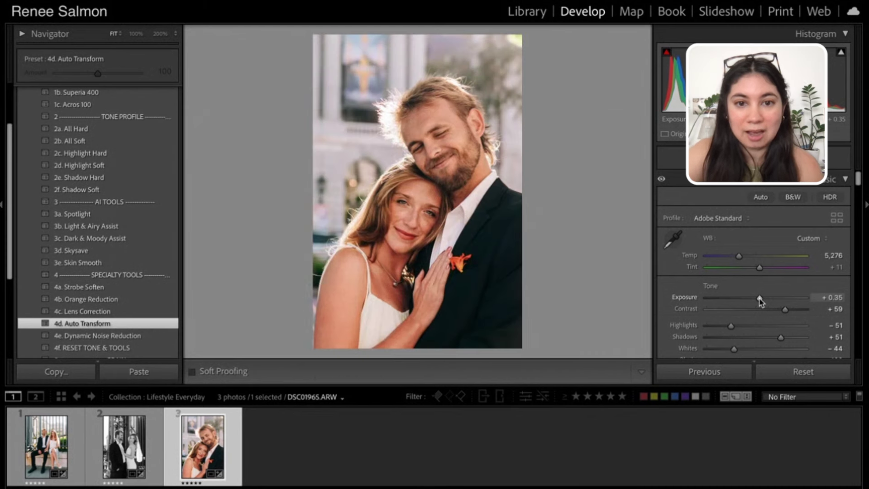